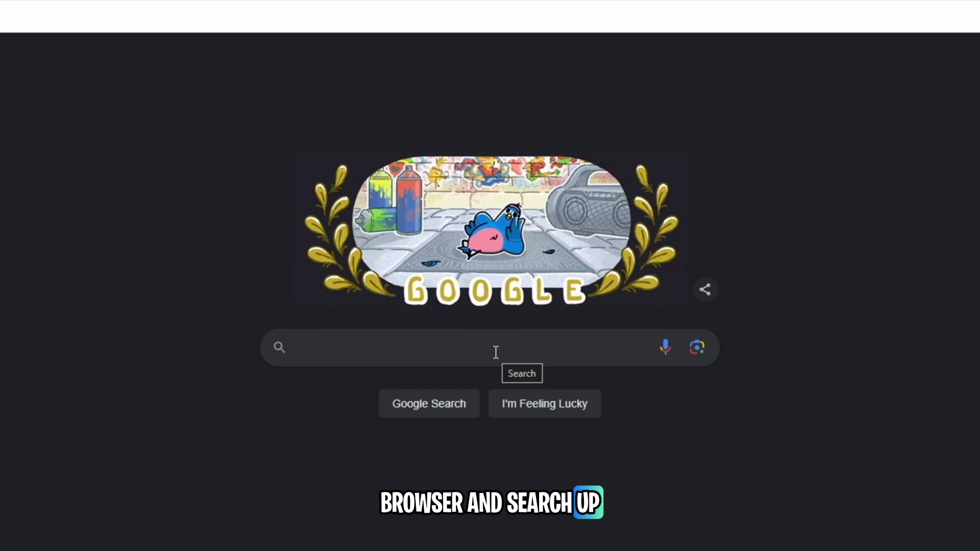
Search Google for 'Nvidia Profile Inspector'.
click(496, 353)
text(Nvidia Profile Inspector)
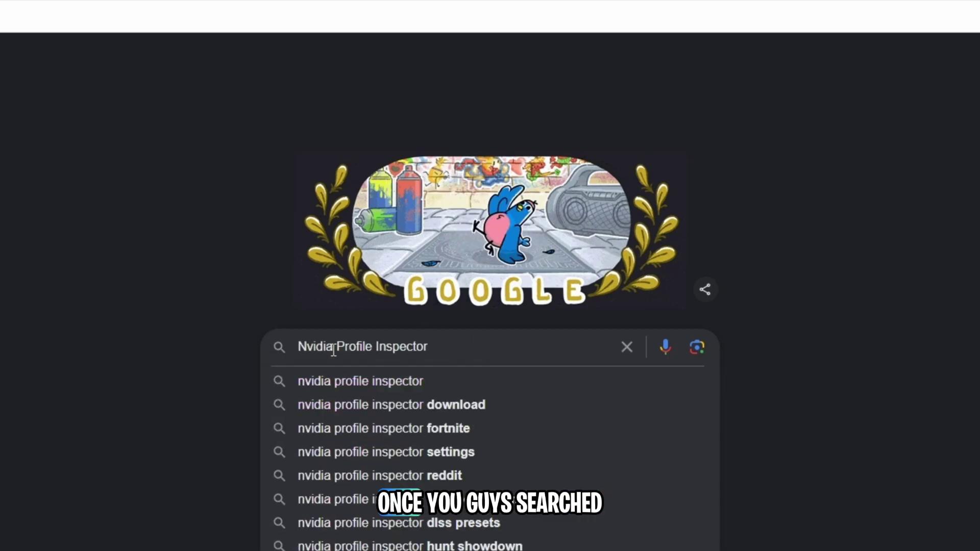
key(Return)
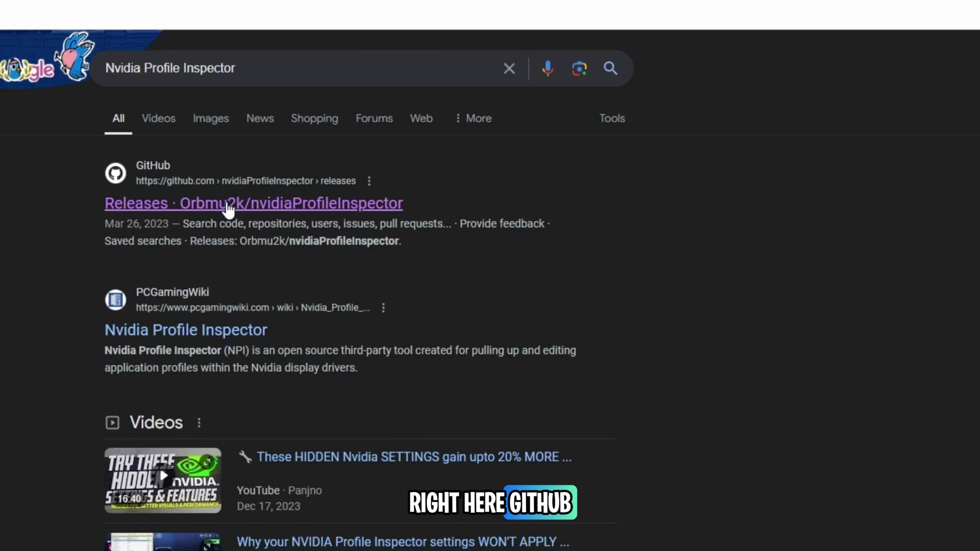
Download nvidiaProfileInspector.zip from the GitHub releases page and confirm the finished download.
click(226, 203)
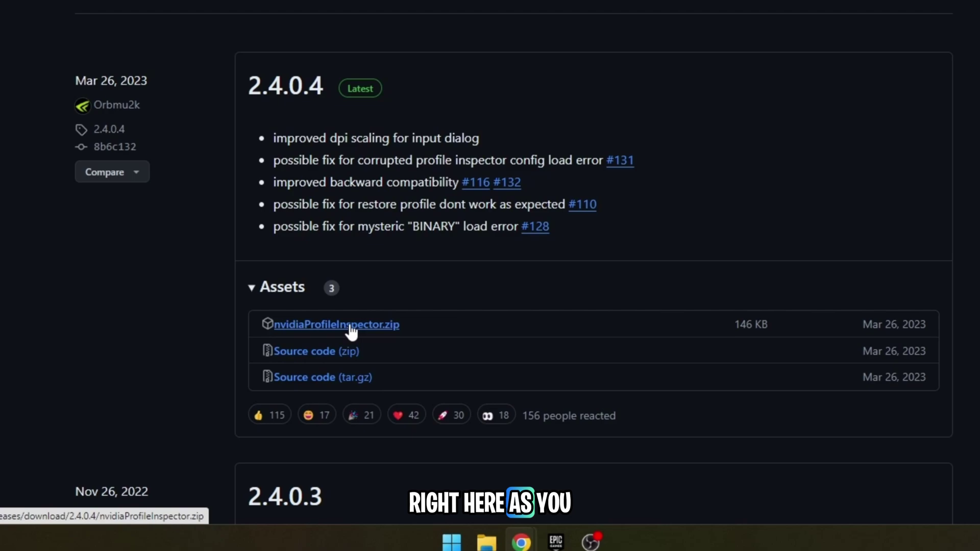
click(360, 309)
click(896, 67)
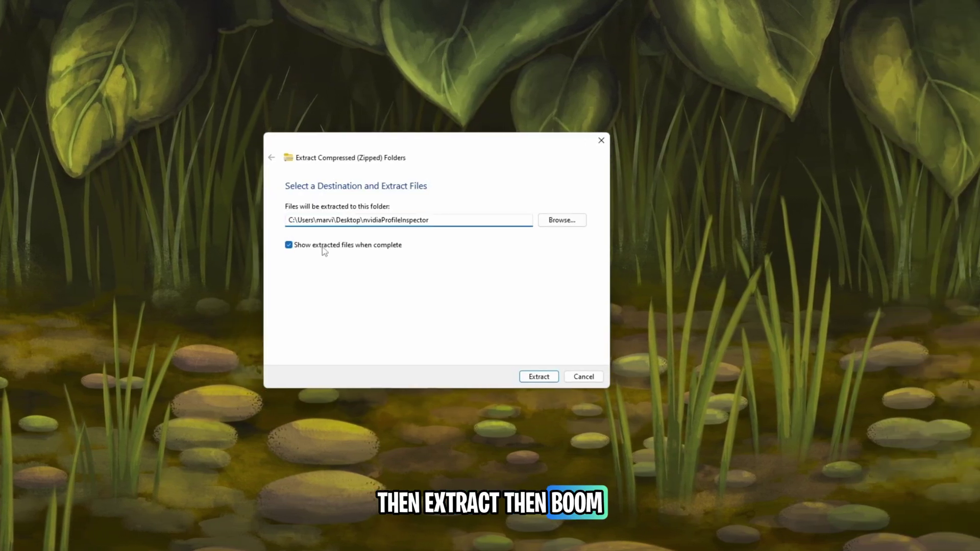
Extract the zip to the Desktop without showing files, then run nvidiaProfileInspector from the extracted folder.
click(322, 246)
click(539, 377)
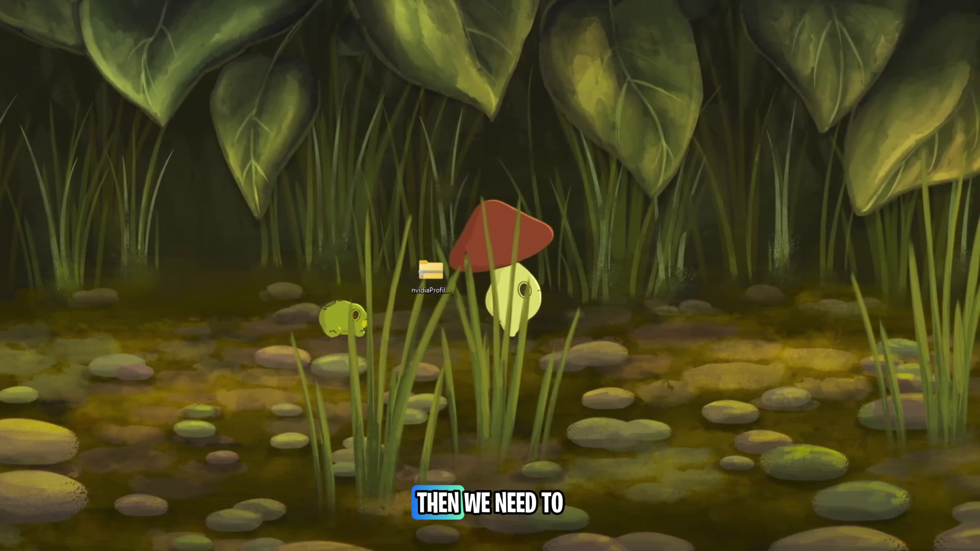
double_click(430, 271)
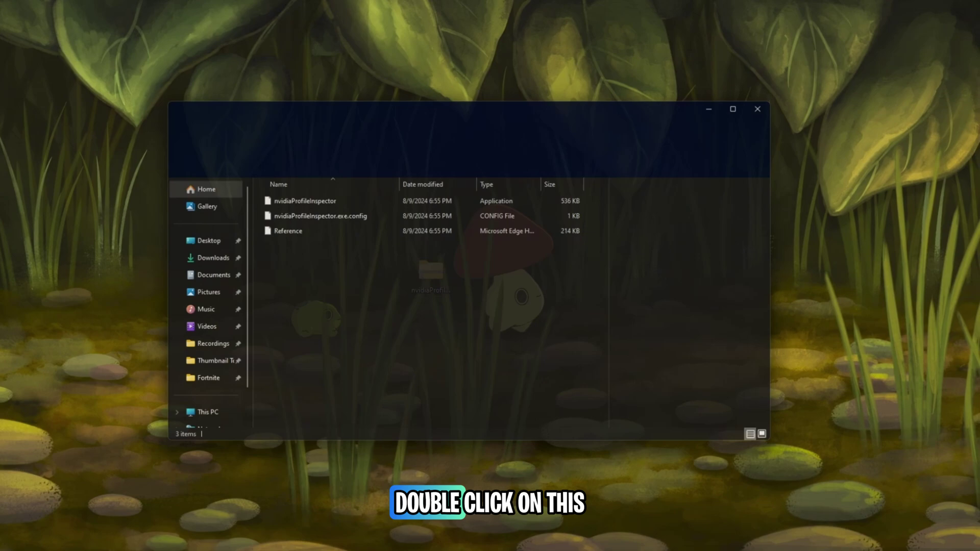
click(316, 200)
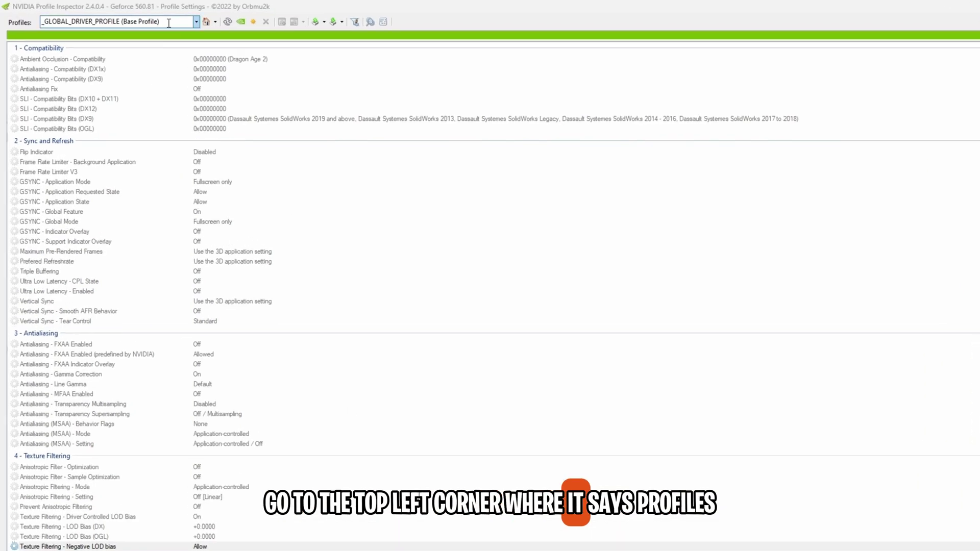
Load the Fortnite profile by entering 'fortn' in the Profiles box and picking Fortnite.
click(169, 23)
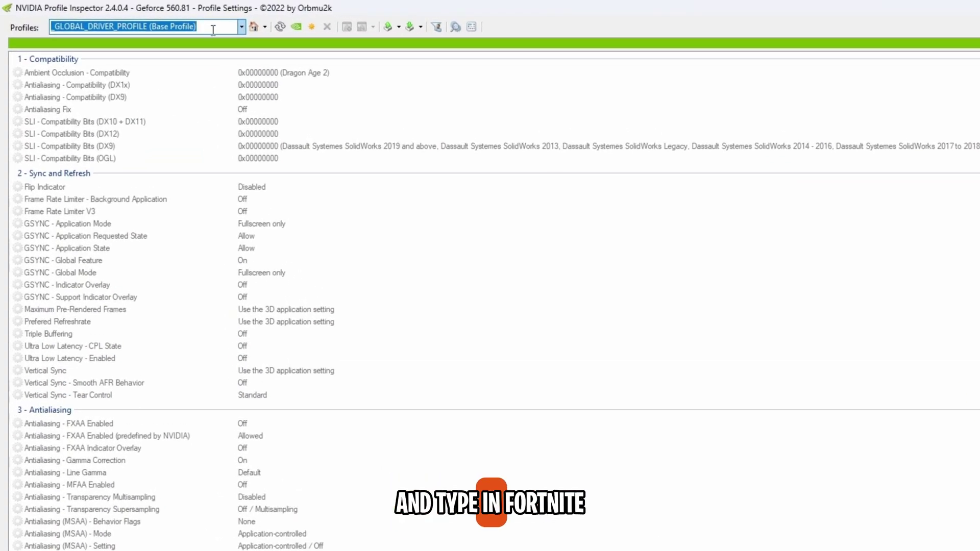
text(fortn)
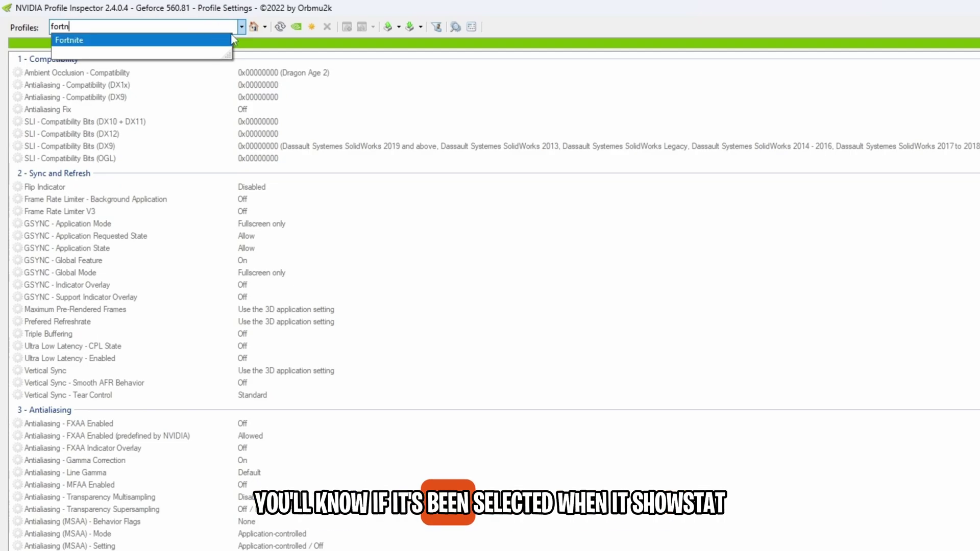
click(232, 36)
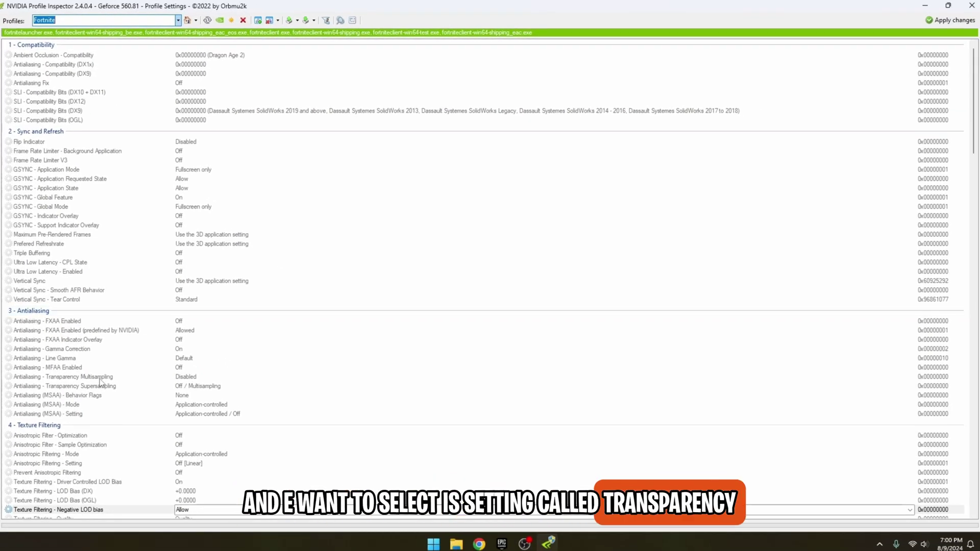
Set Transparency Supersampling to 0x00000008 AA_MODE_REPLAY_MODE_ALL.
click(138, 387)
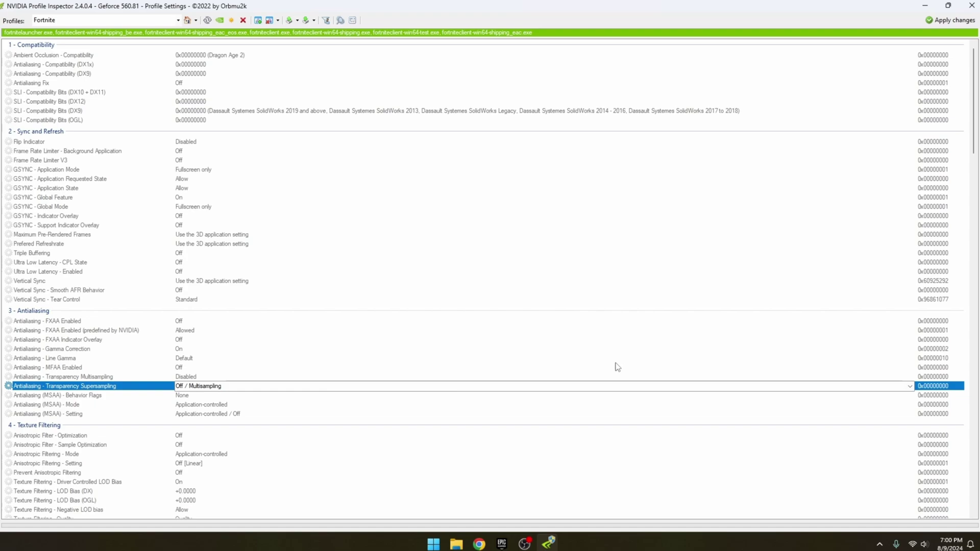
click(910, 386)
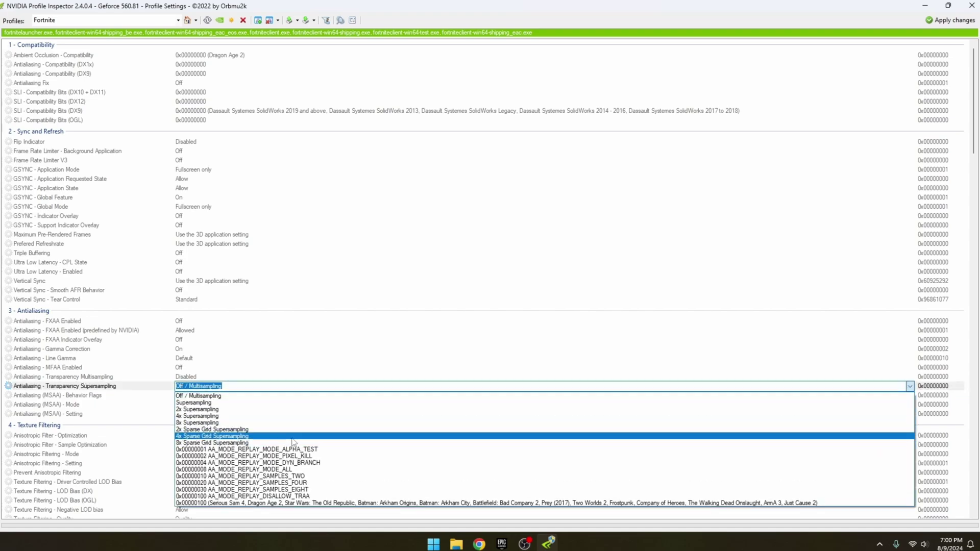
click(278, 469)
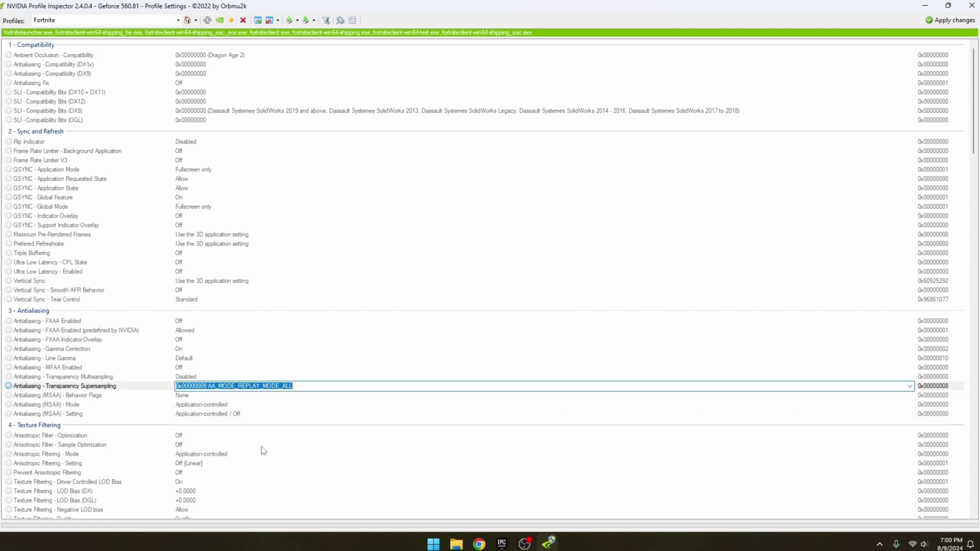
Turn Texture Filtering - Driver Controlled LOD Bias to Off.
scroll(245, 424, down, 2)
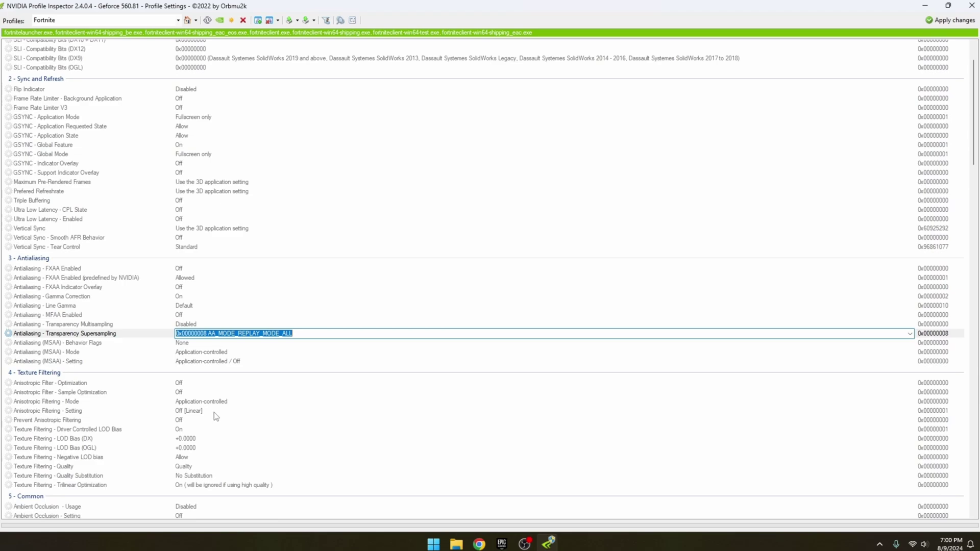
click(188, 430)
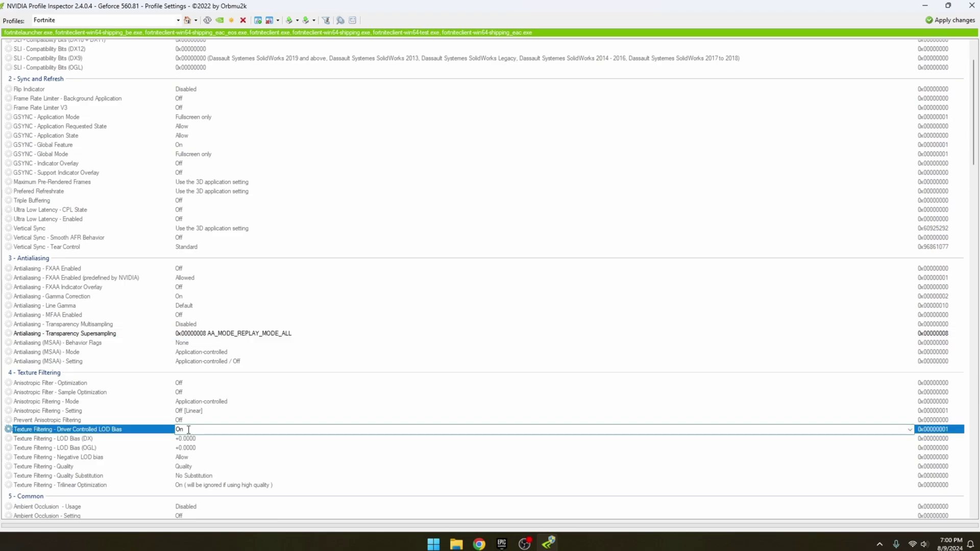
click(909, 433)
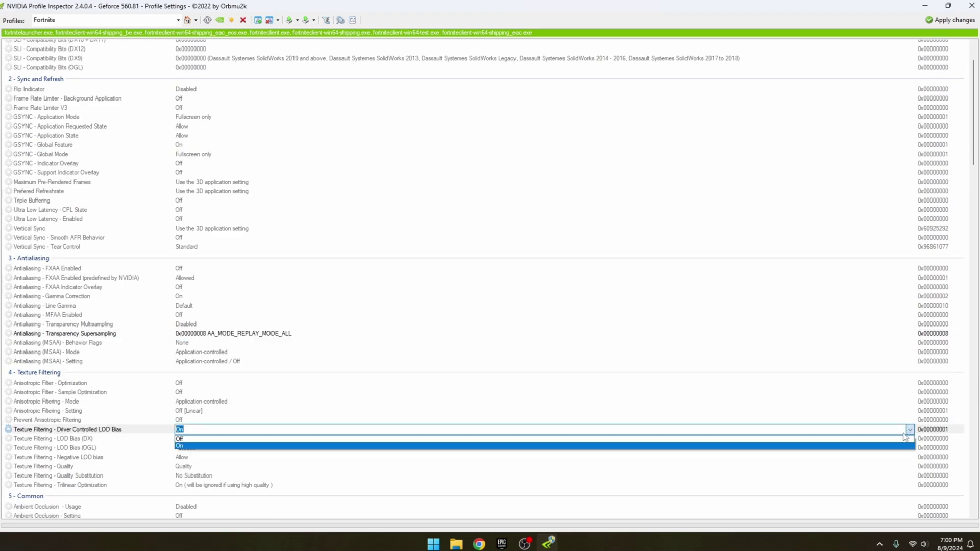
click(887, 440)
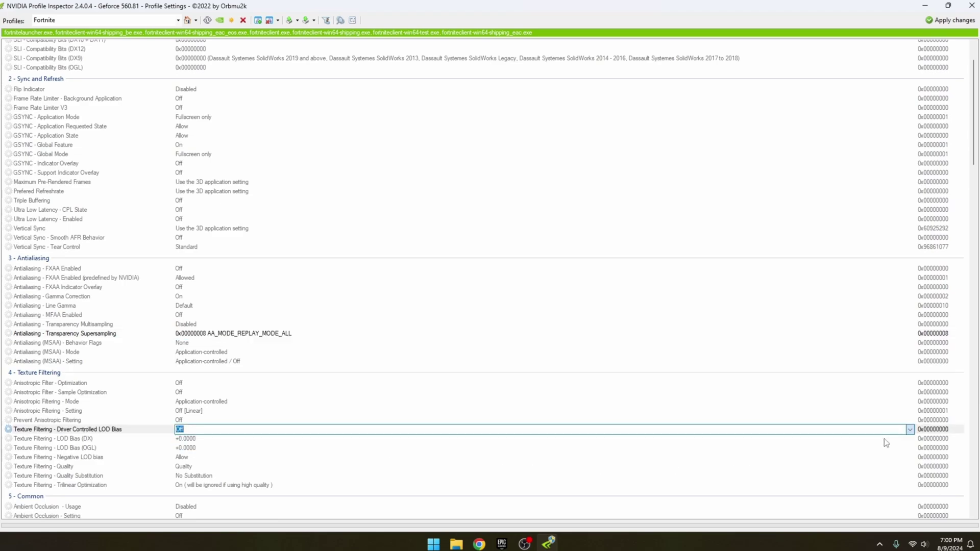
Replace the LOD Bias (DX) value with 0x00000025 and enter 0x00000025 for LOD Bias (OGL).
click(205, 440)
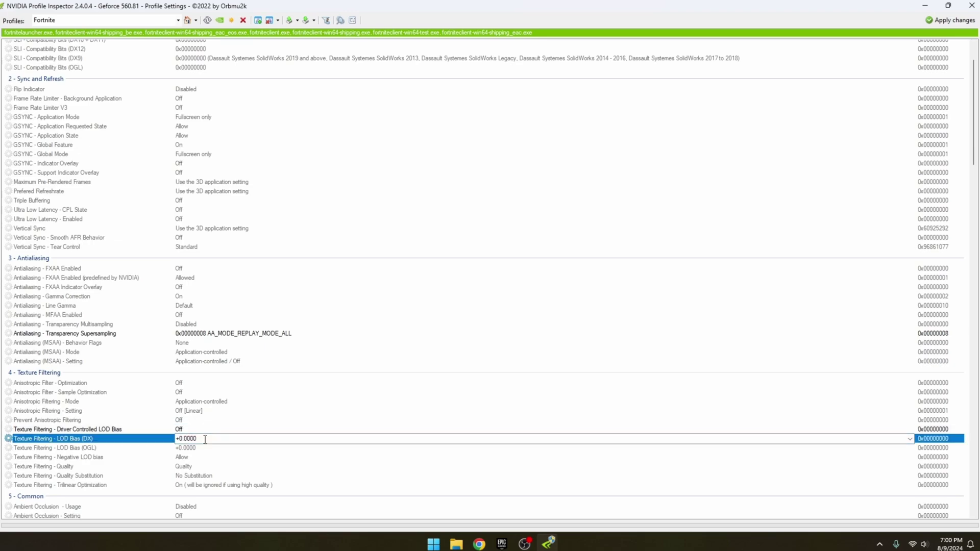
drag(205, 439, 173, 437)
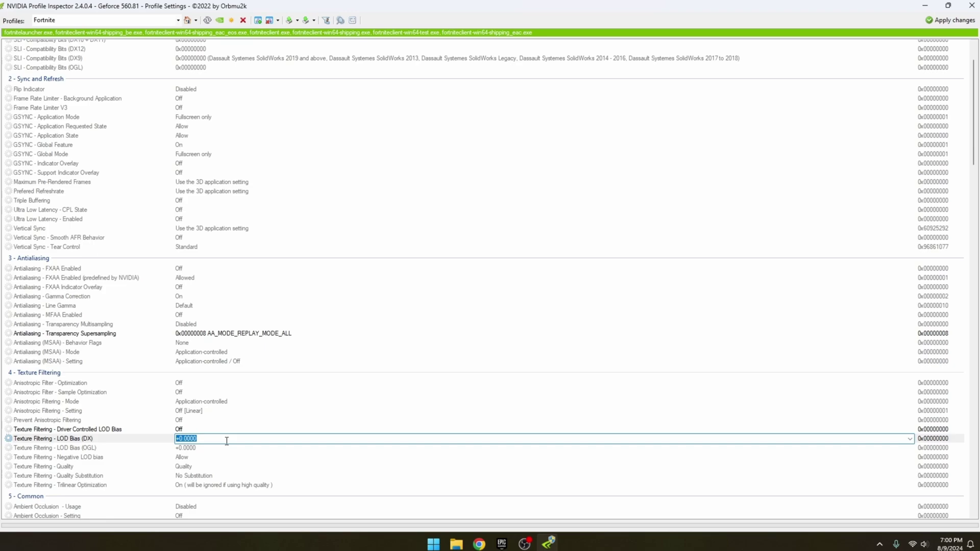
text(0x00000025)
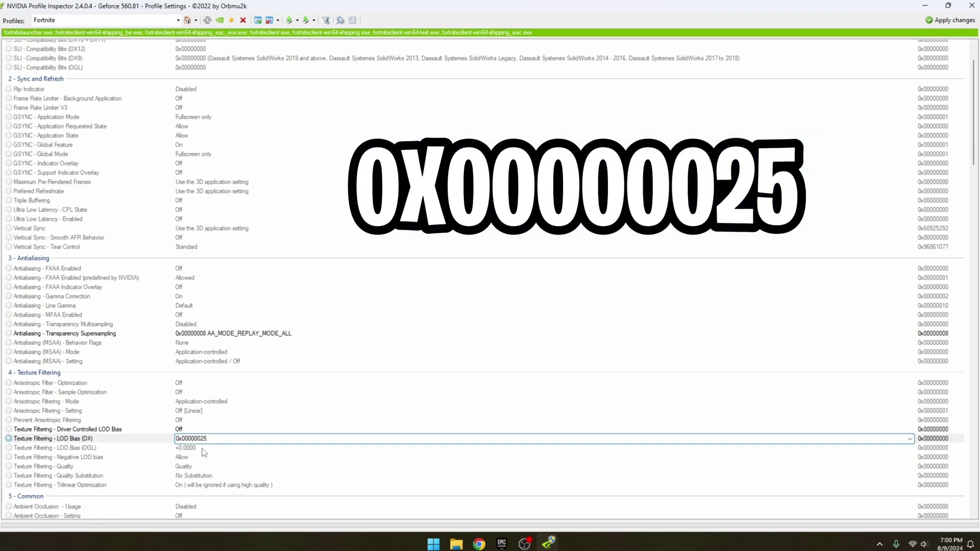
click(204, 449)
click(202, 447)
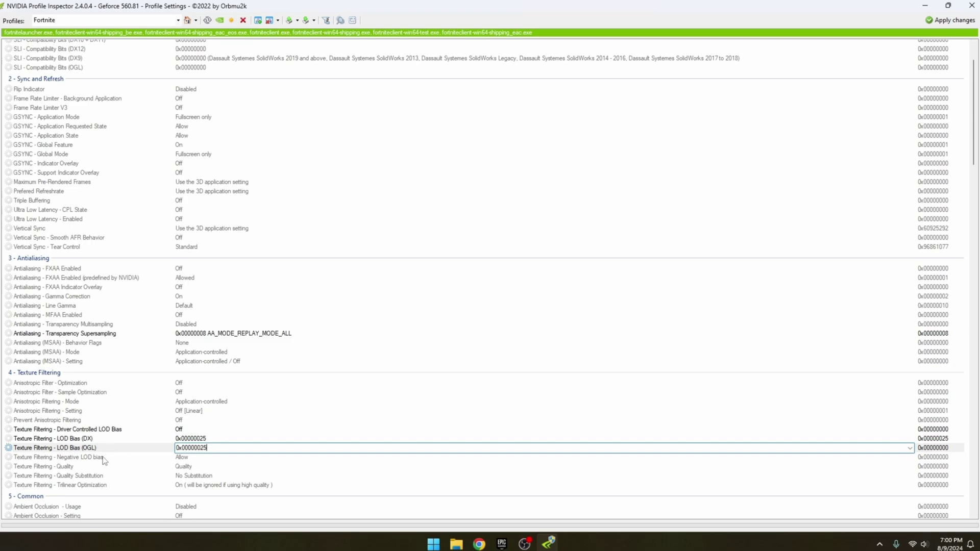
Set Negative LOD bias to Clamp.
click(194, 456)
click(910, 458)
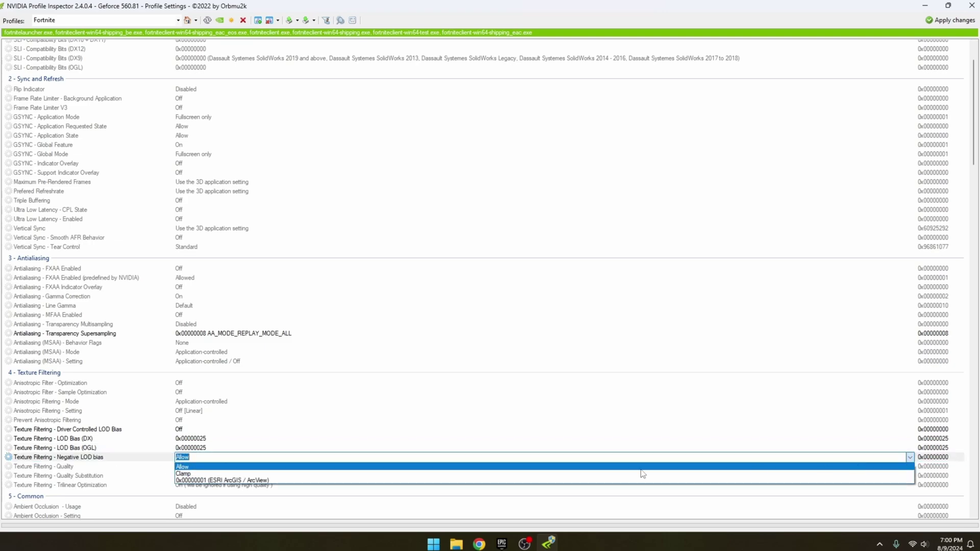
click(414, 473)
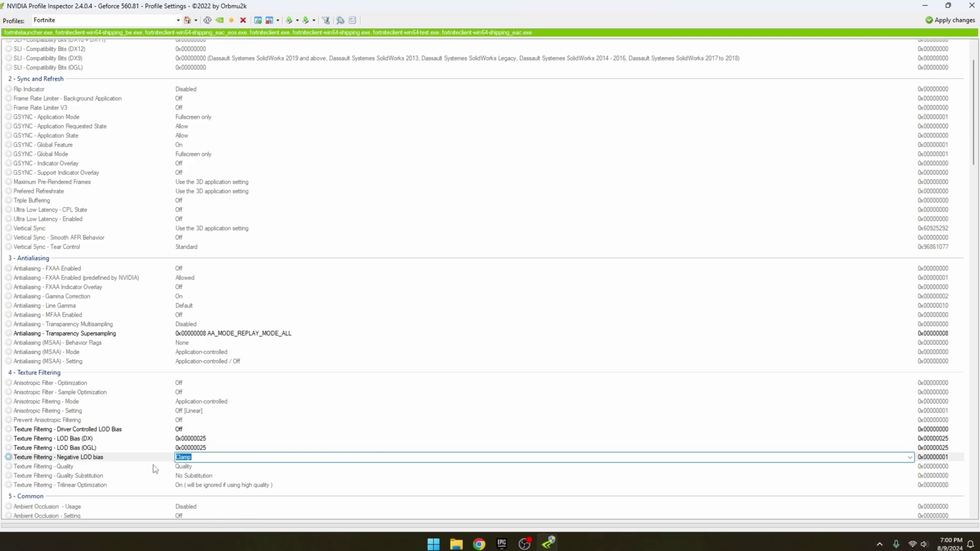
Set Texture Filtering - Quality to High quality.
click(187, 466)
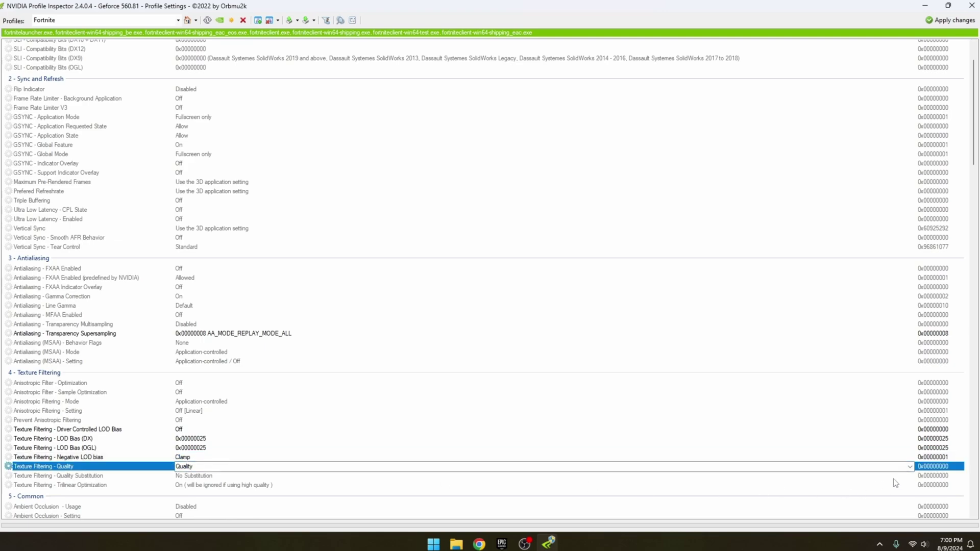
click(909, 466)
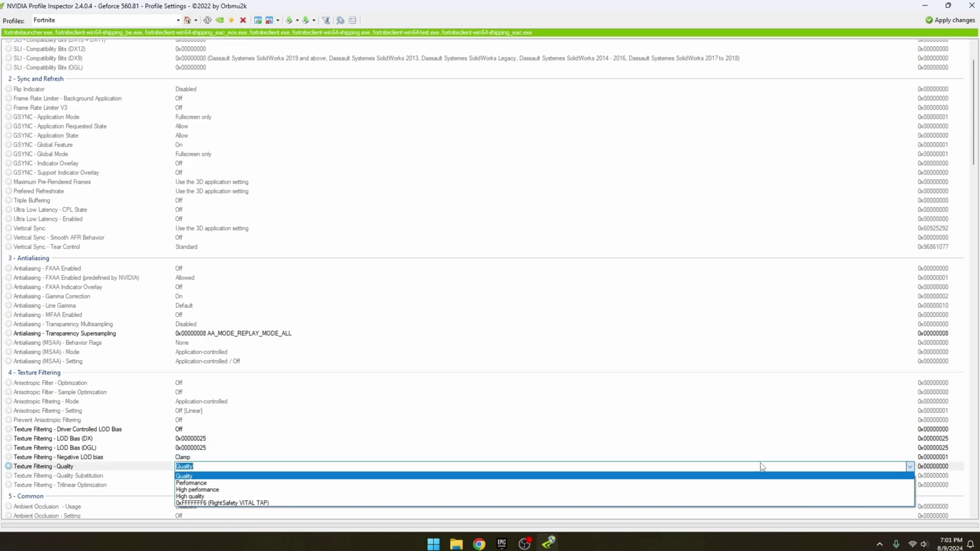
click(200, 496)
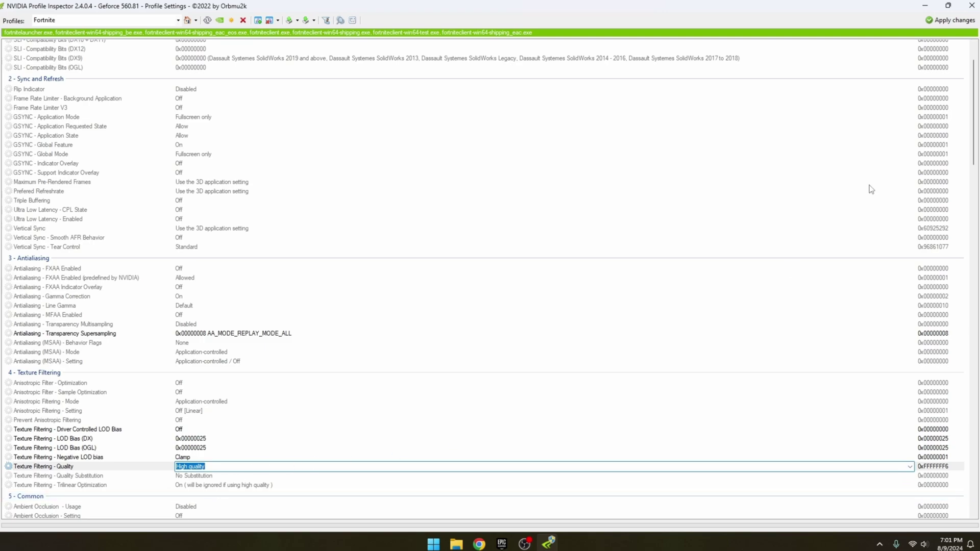
scroll(867, 204, up, 2)
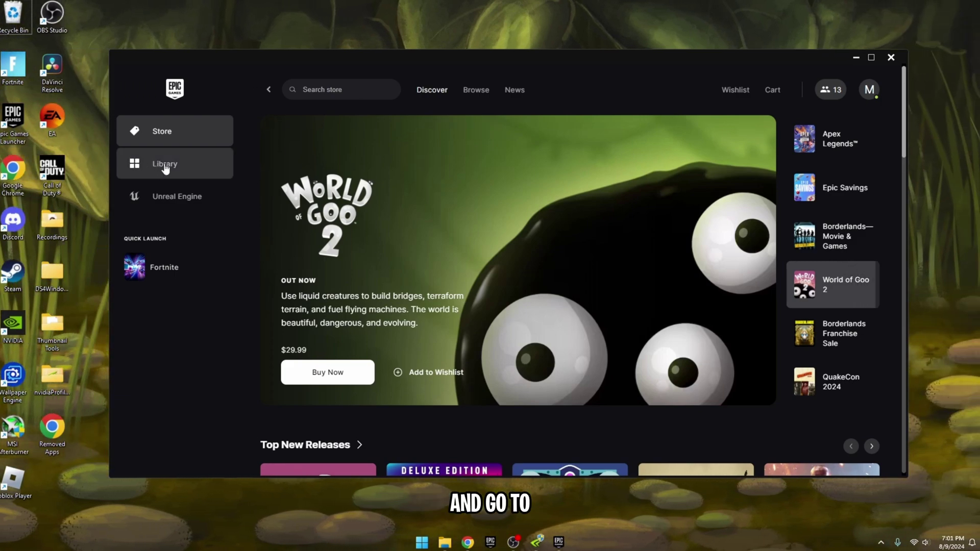
In the Library, enable DirectX 12 Shaders in Fortnite's installation options and apply.
click(164, 165)
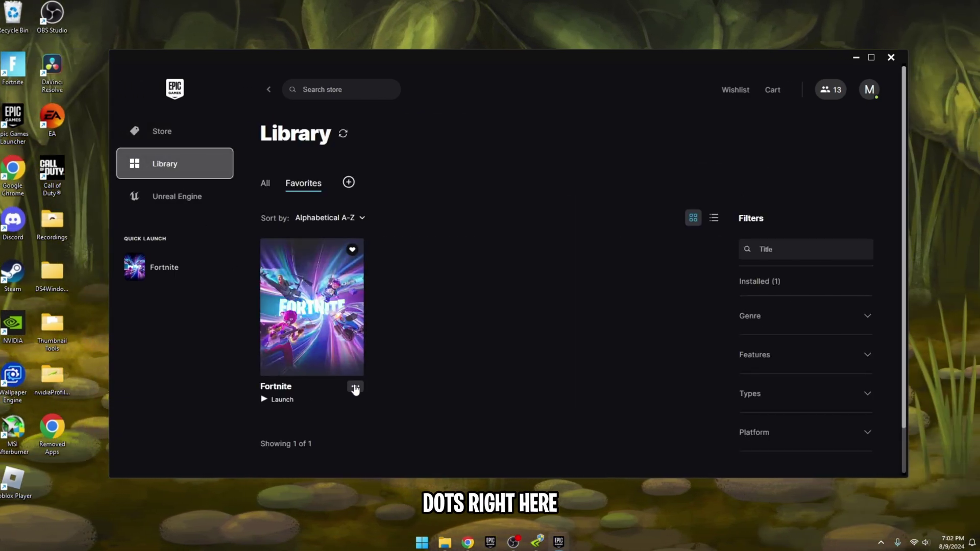
click(356, 388)
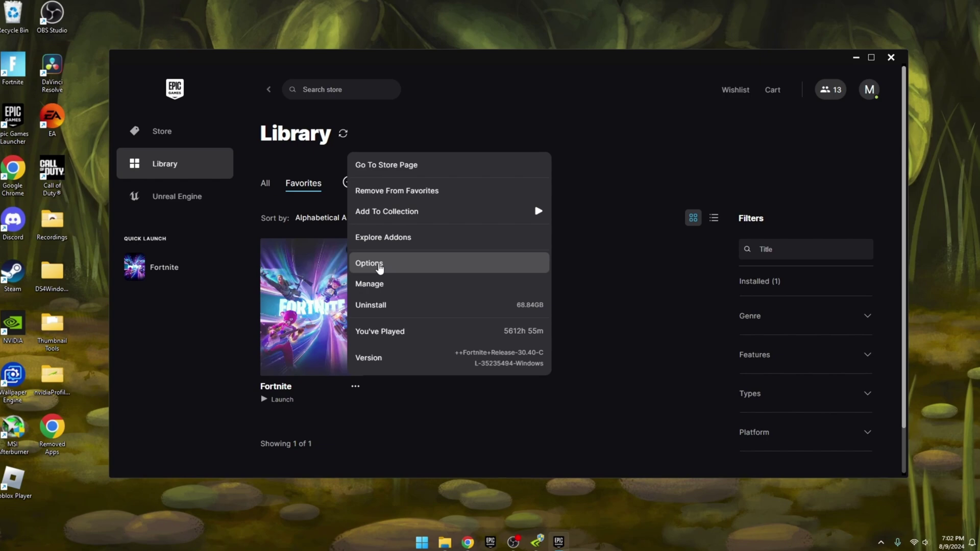
click(379, 264)
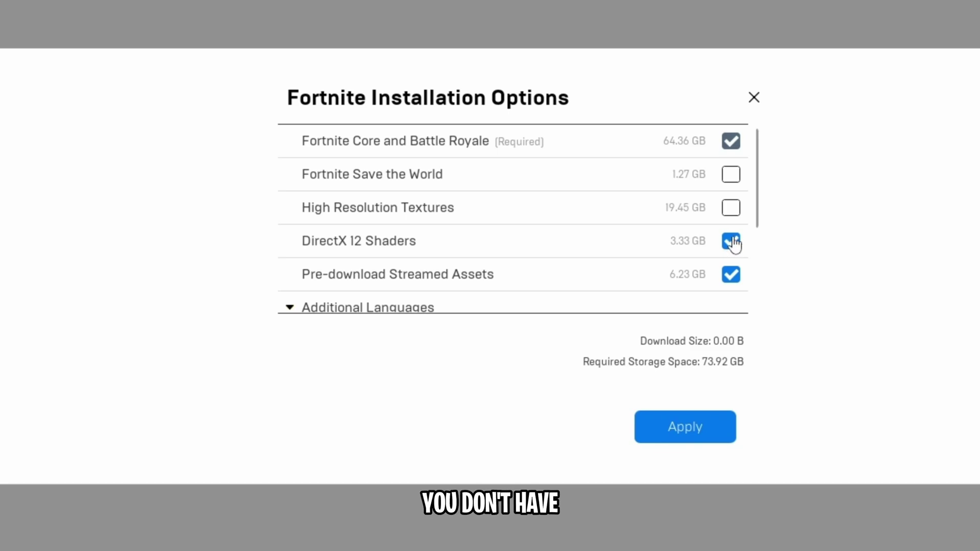
click(685, 426)
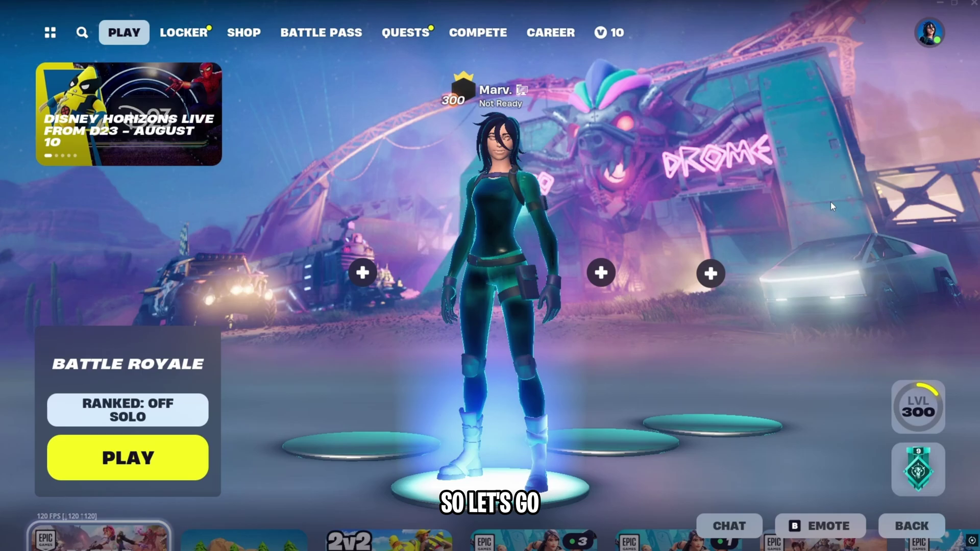
Open Fortnite's Video settings from the lobby side menu to check Rendering Mode is DirectX 12.
click(929, 32)
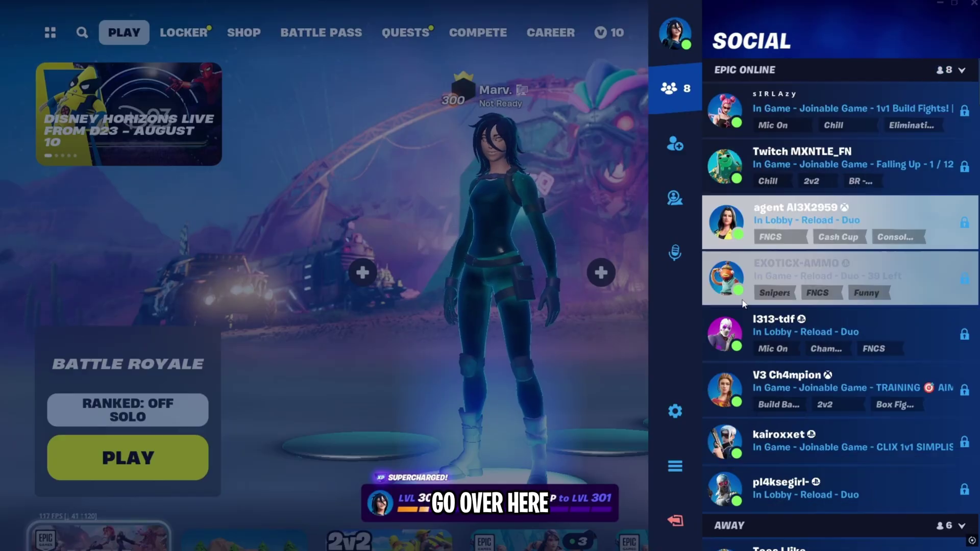
click(675, 412)
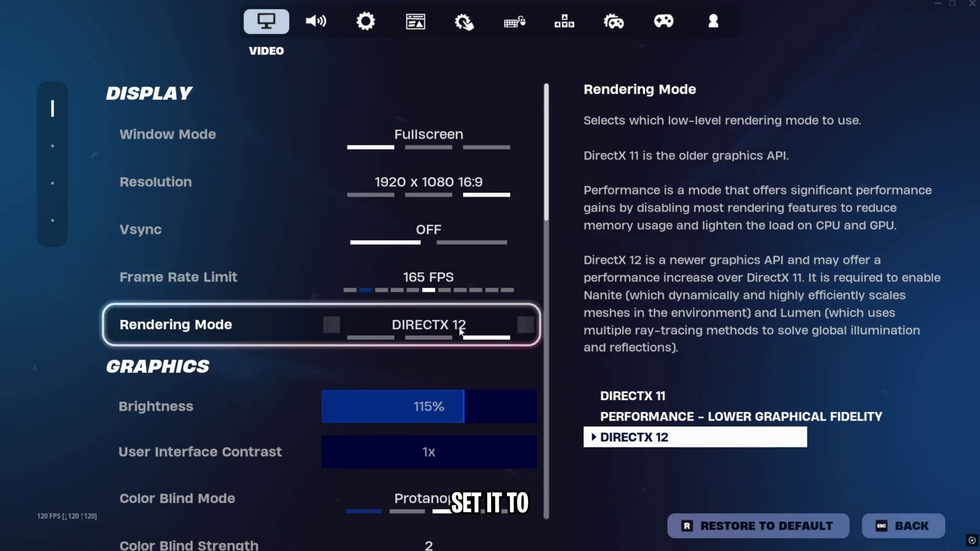
Change Nanite Virtualized Geometry from OFF to ON in the video settings.
scroll(439, 254, down, 10)
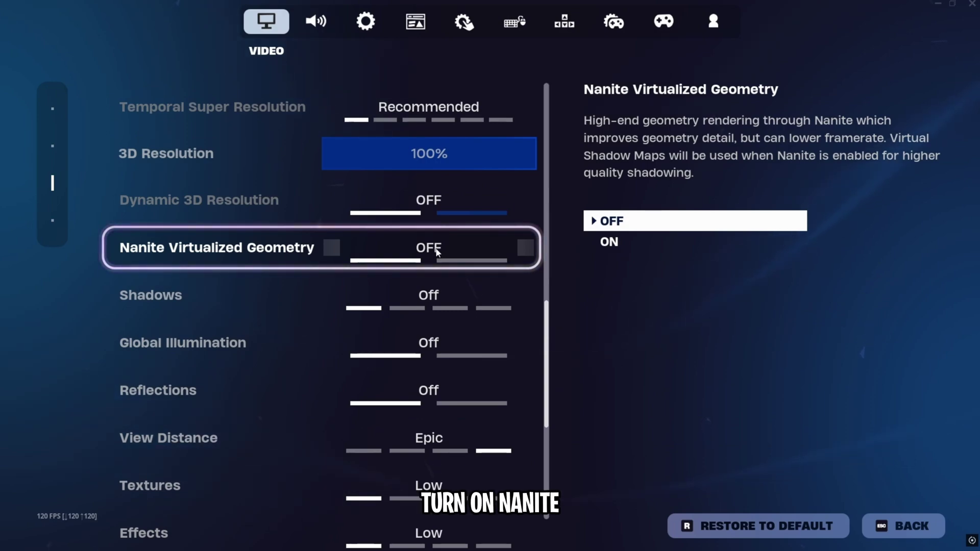
click(524, 247)
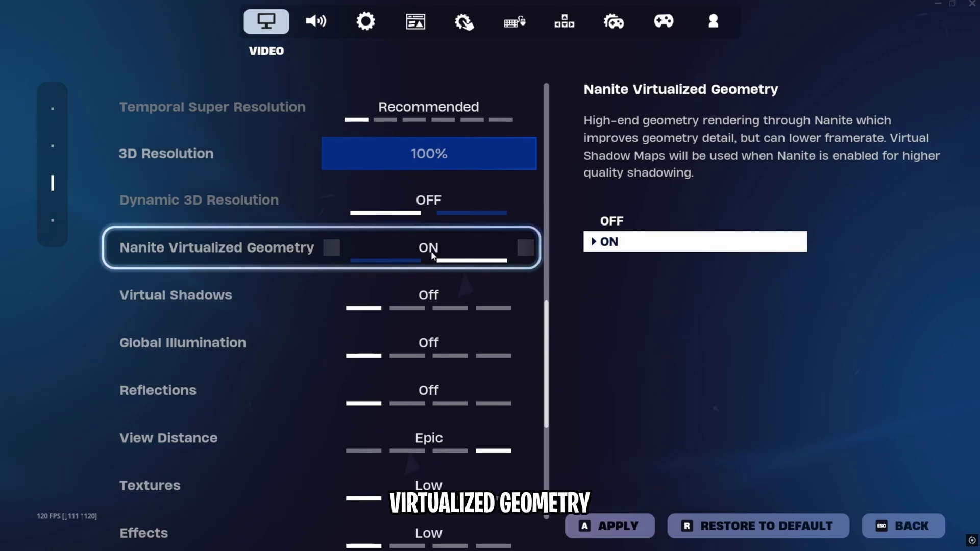